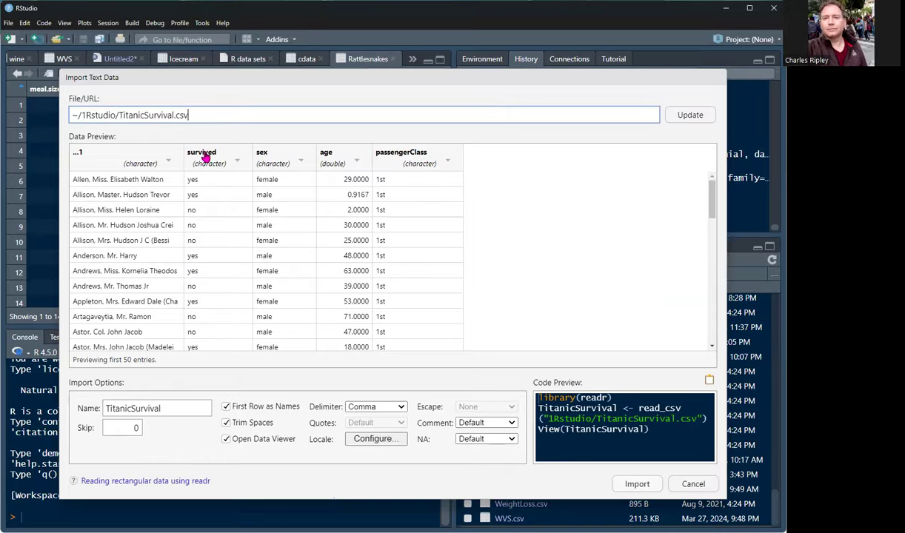
Import TitanicSurvival.csv as the TitanicSurvival data frame and attach it in the console
left_click(616, 482)
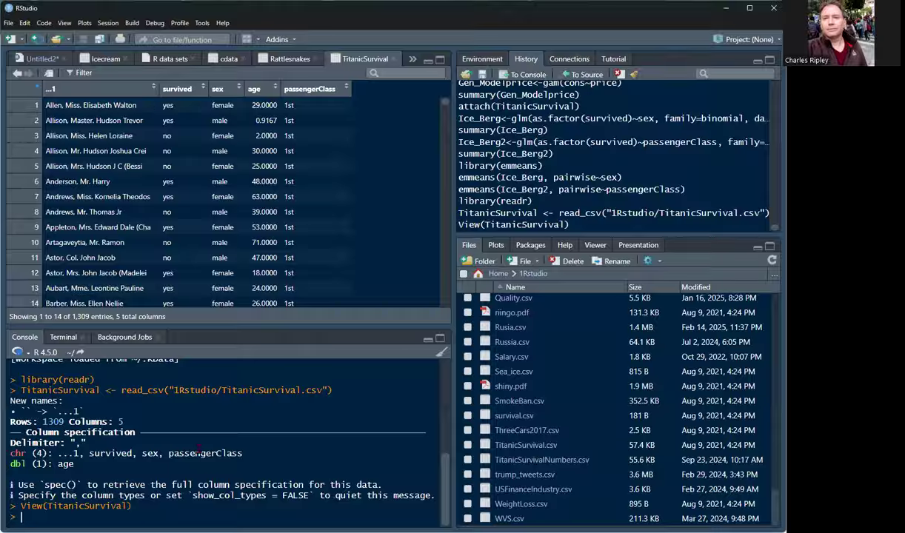
type("att")
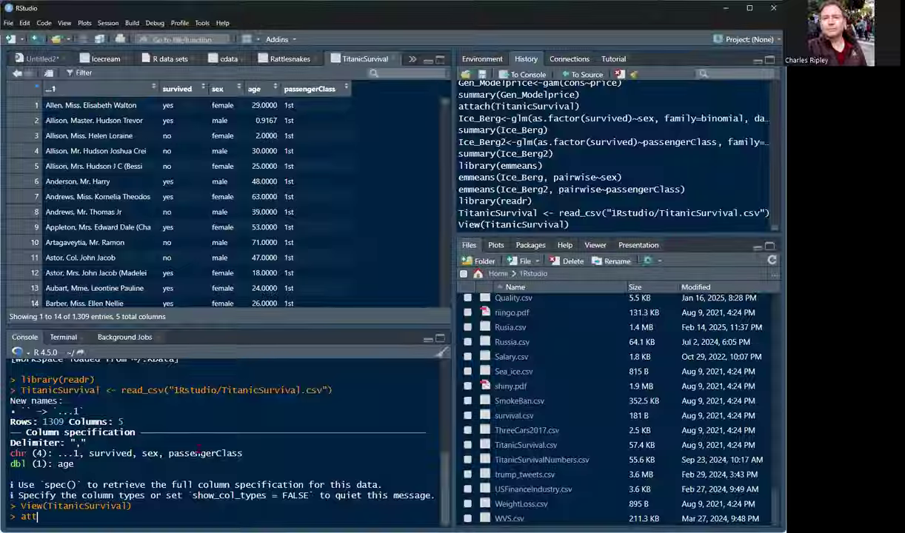
type("a")
key("Tab")
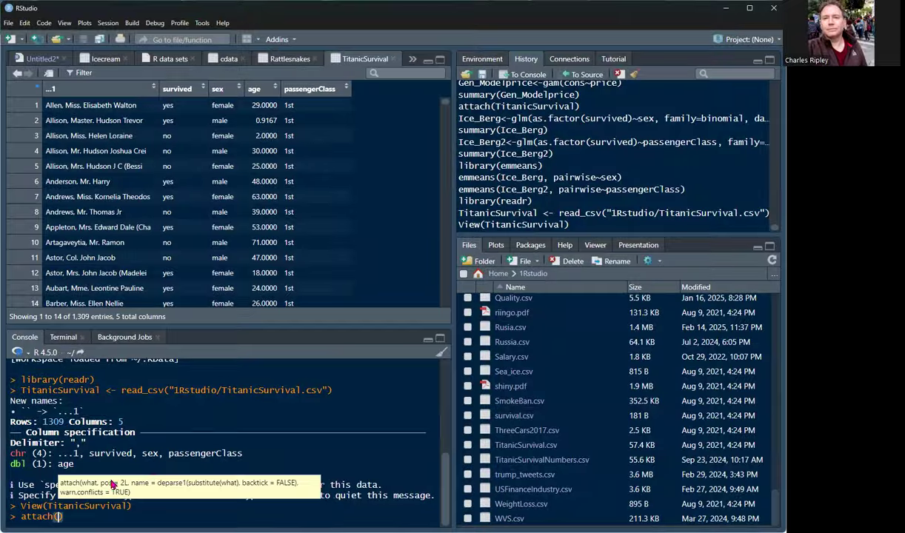
type("tit")
left_click(106, 472)
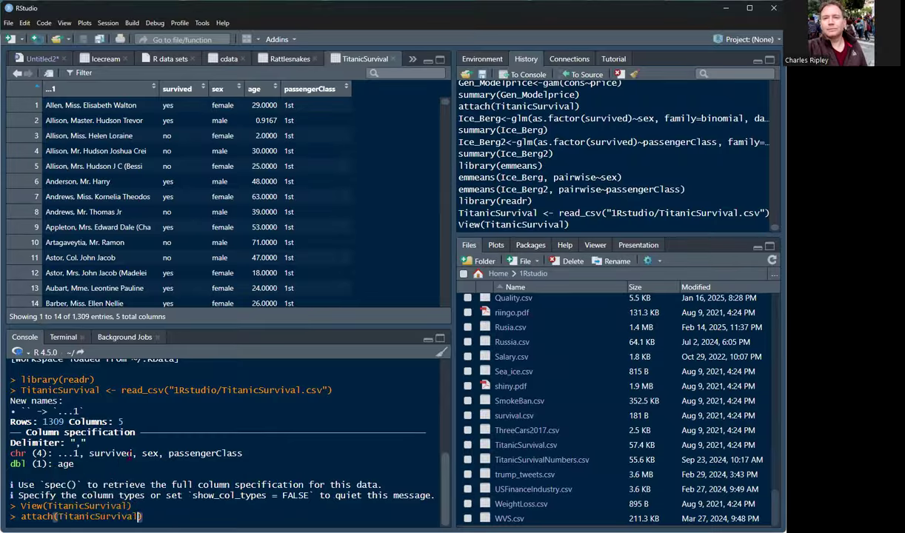
key("Return")
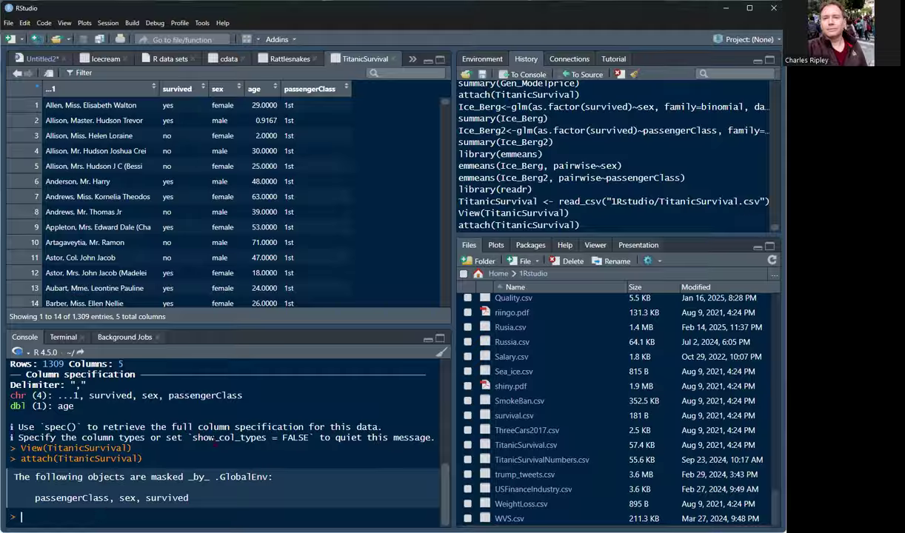
Begin a console command assigning to Ice_Berg a glm model with the formula as.factor(sex)~sex
type("Ice")
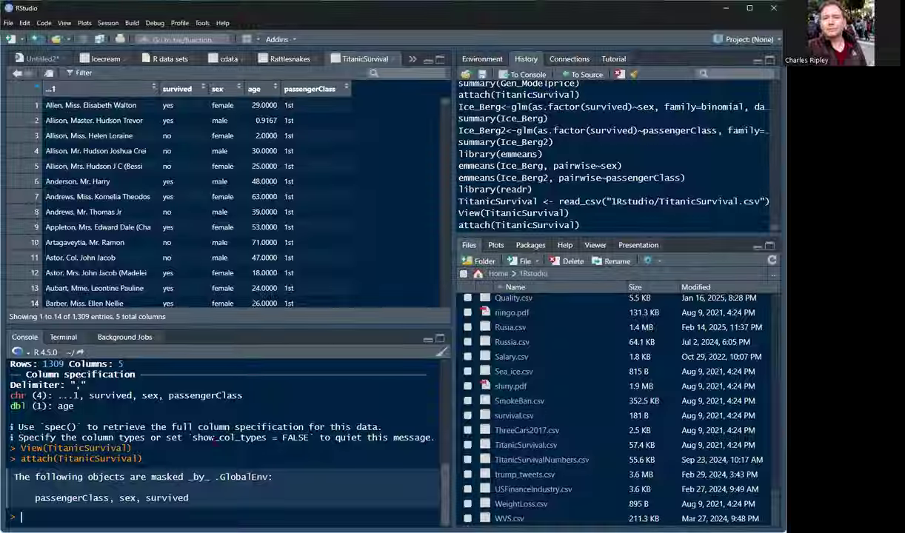
type("_")
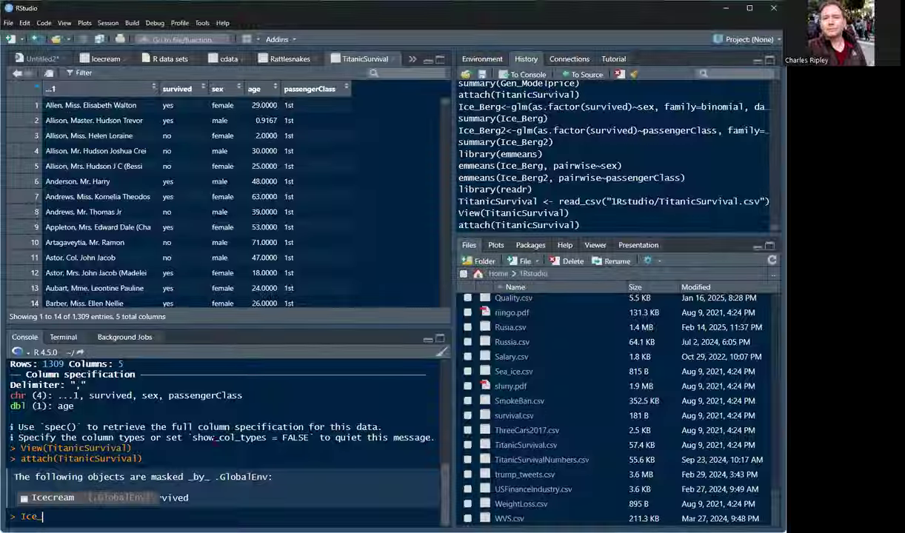
type("Ber")
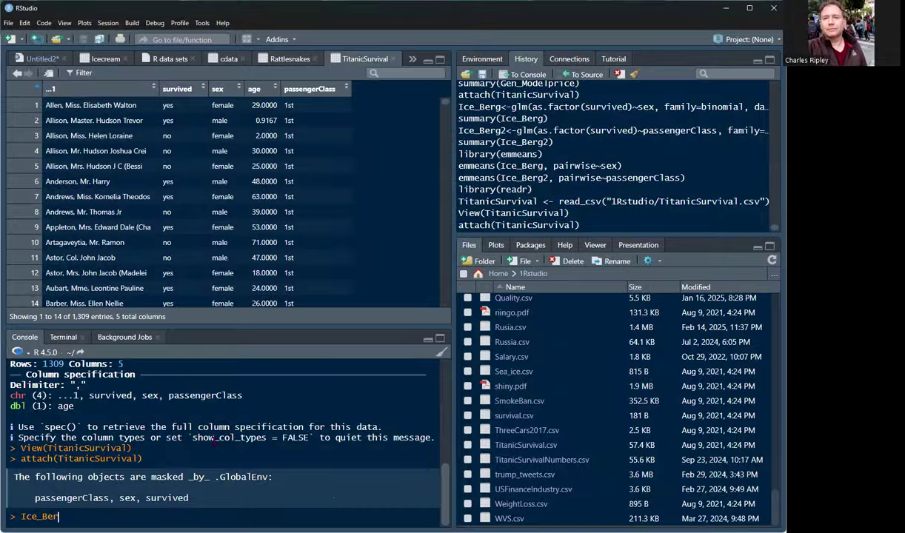
type("g<-glm")
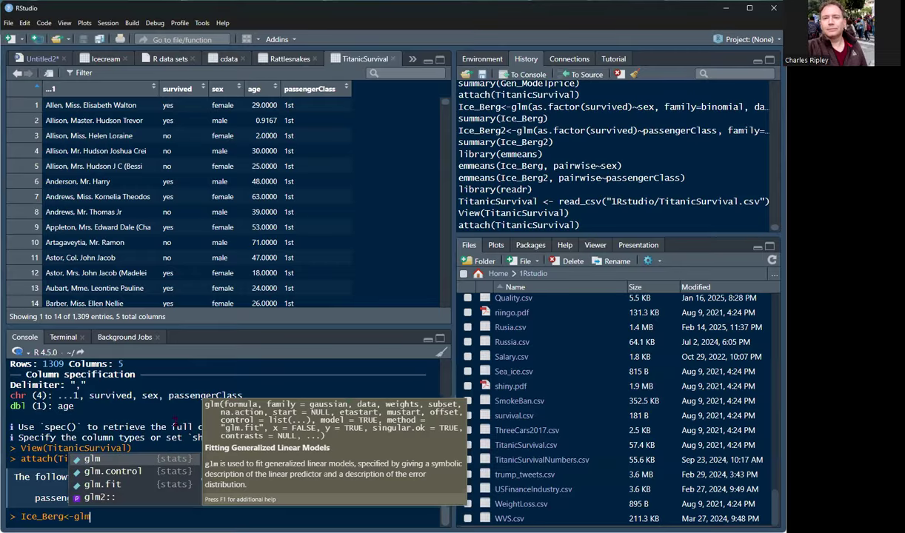
type("(")
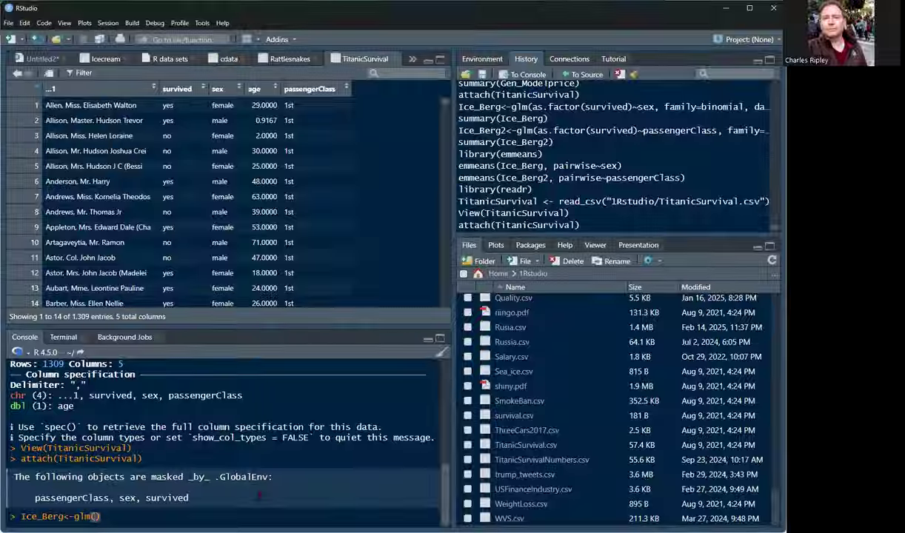
type("as.factor")
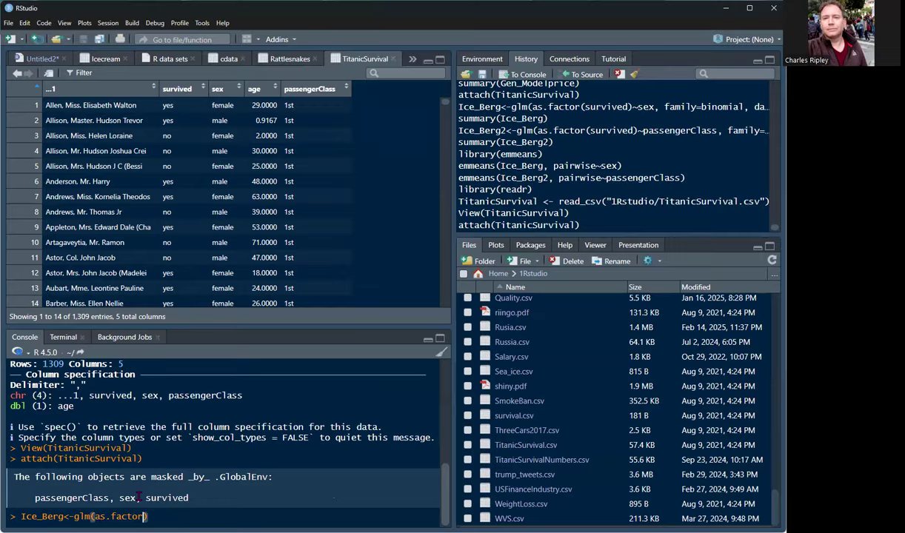
type("(sex")
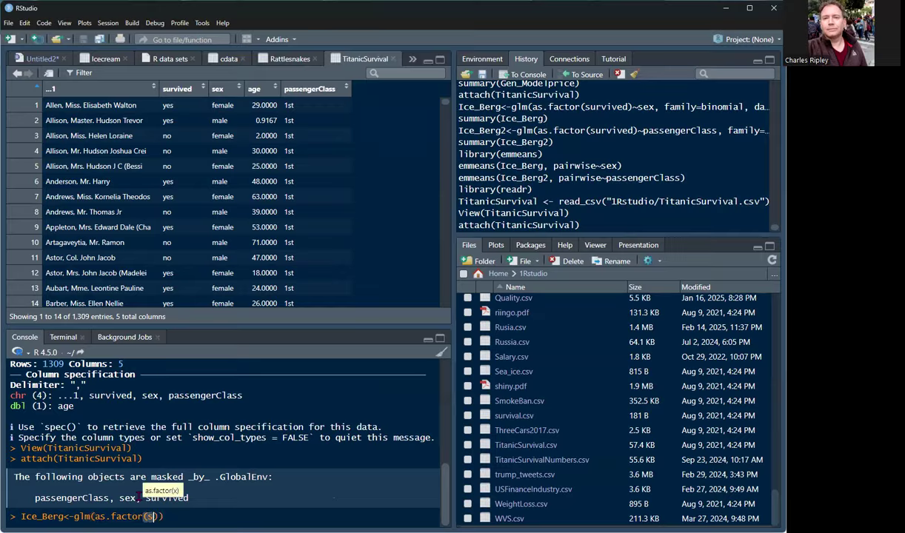
type(")")
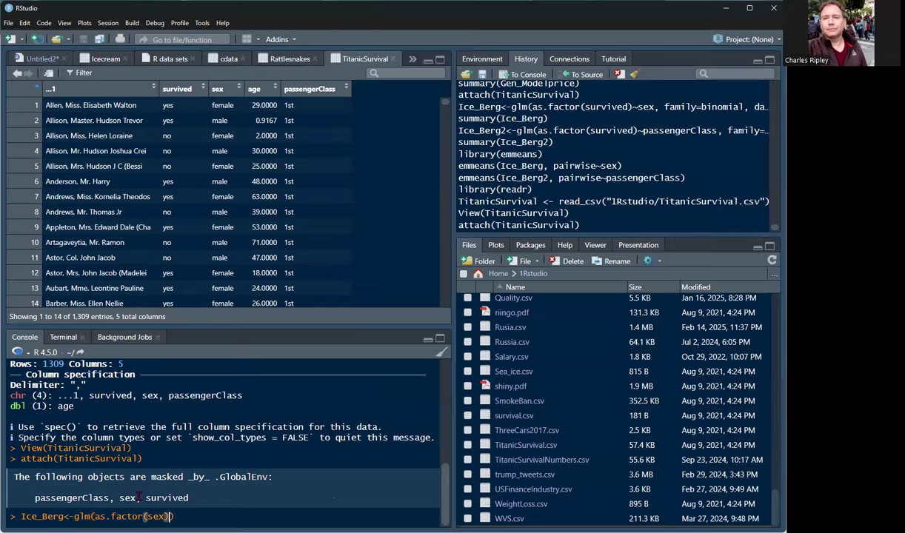
type("~sex")
Correct the response variable inside as.factor to survived, keeping sex as the predictor
key("Left")
key("Left")
key("Left")
key("Left")
key("Left")
key("BackSpace")
key("BackSpace")
key("BackSpace")
type("surv")
key("Tab")
key("End")
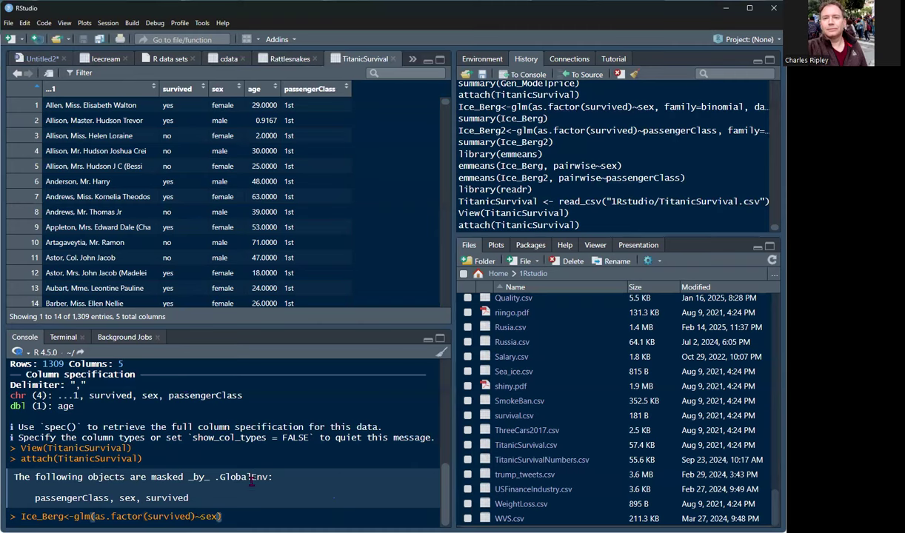
Complete the glm call with family = binomial and data=TitanicSurvival, and run it
type(", family")
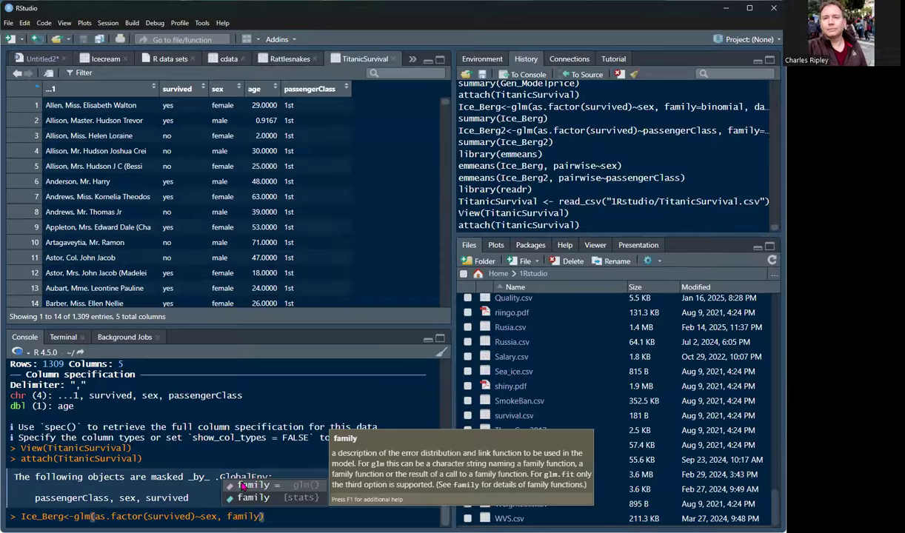
type(" = ")
type("bon")
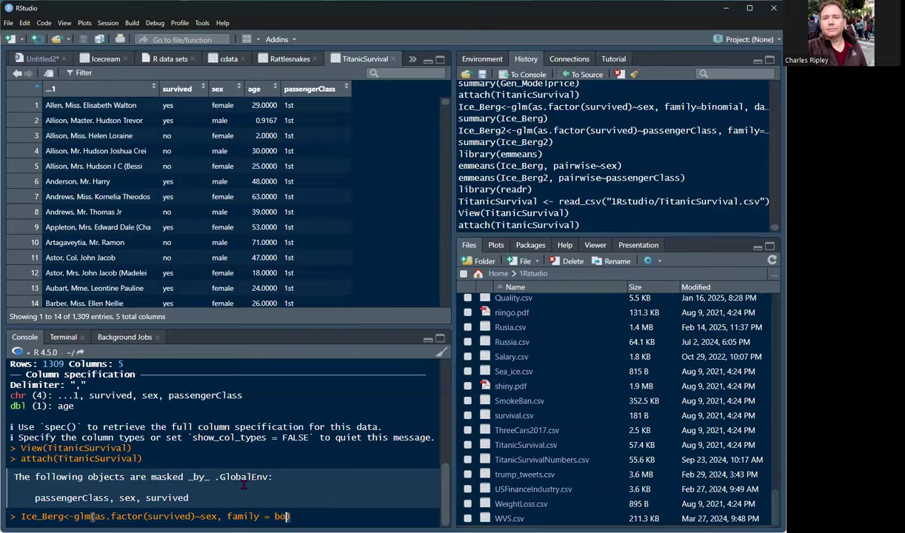
key("BackSpace")
key("BackSpace")
type("inomial, data=Tit")
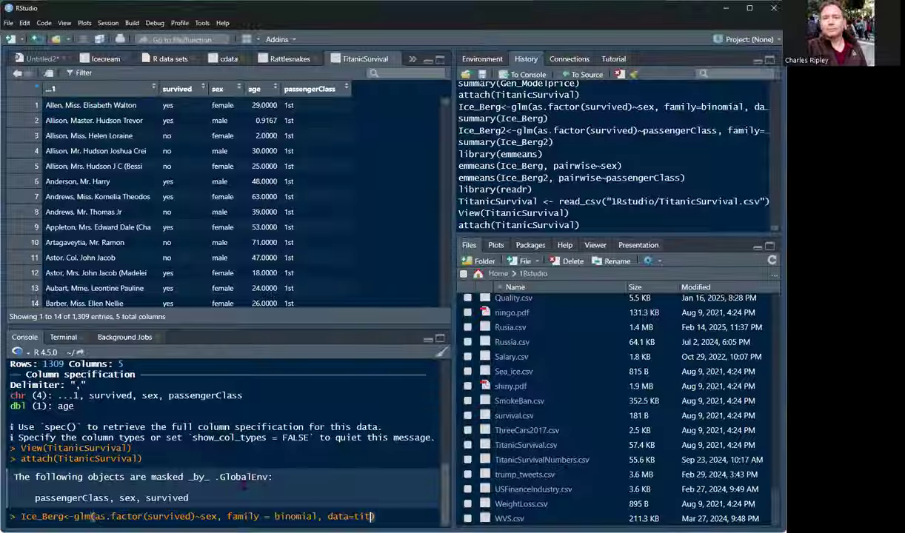
left_click(379, 475)
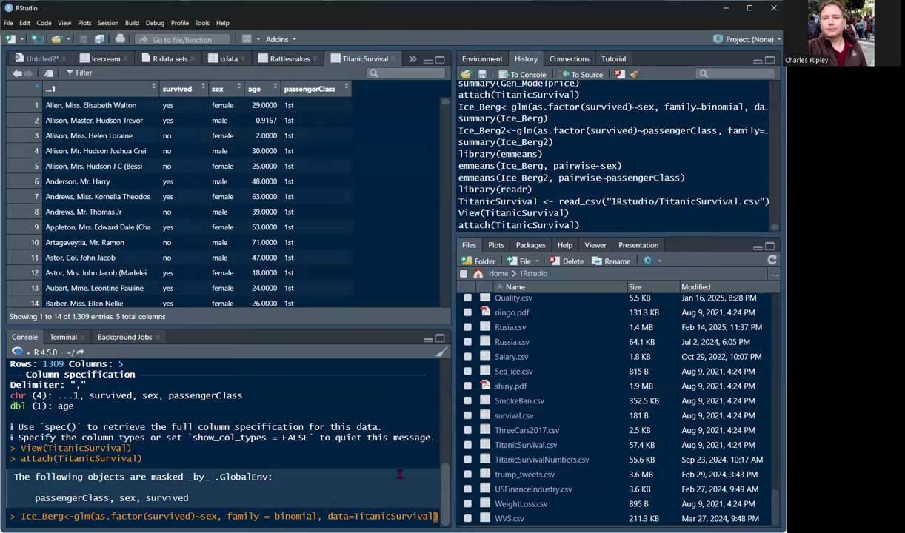
key("Return")
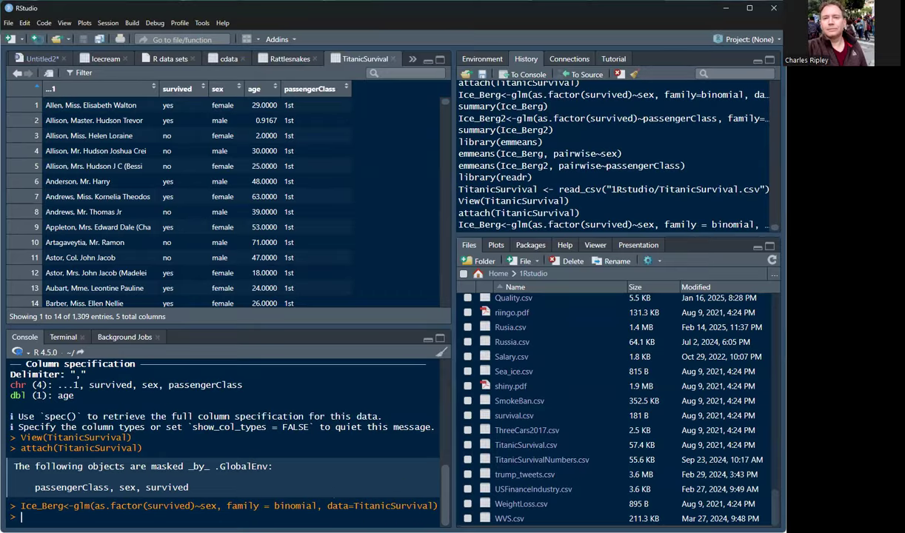
Run summary(Ice_Berg) to print the fitted logistic model's results
type("summary")
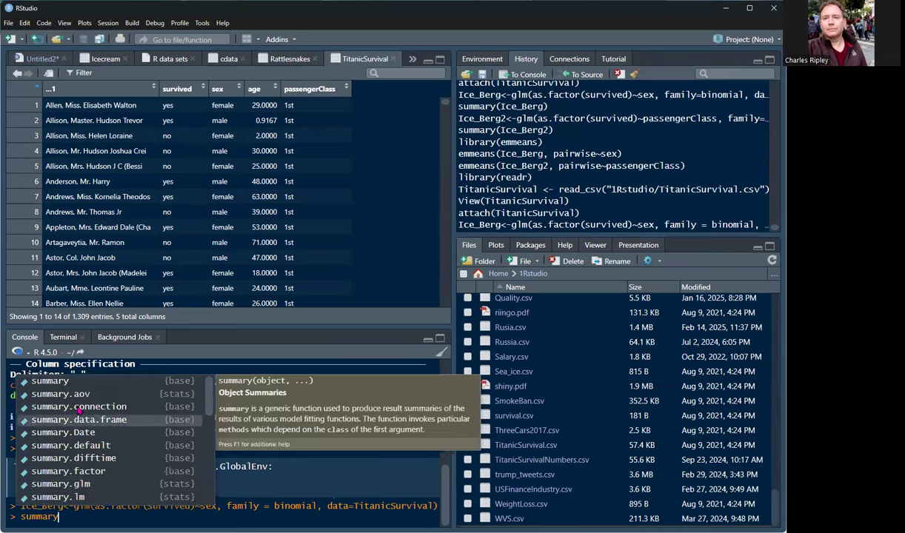
key("Tab")
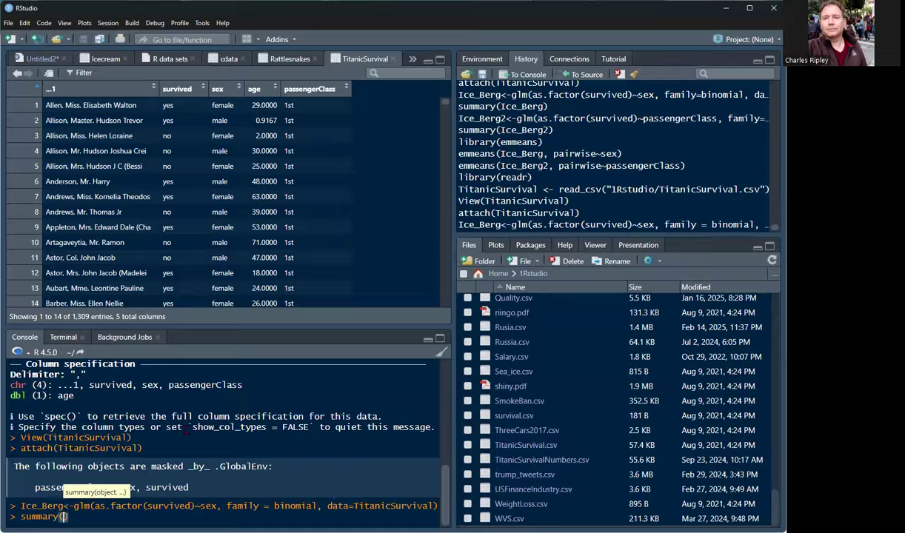
type("ice")
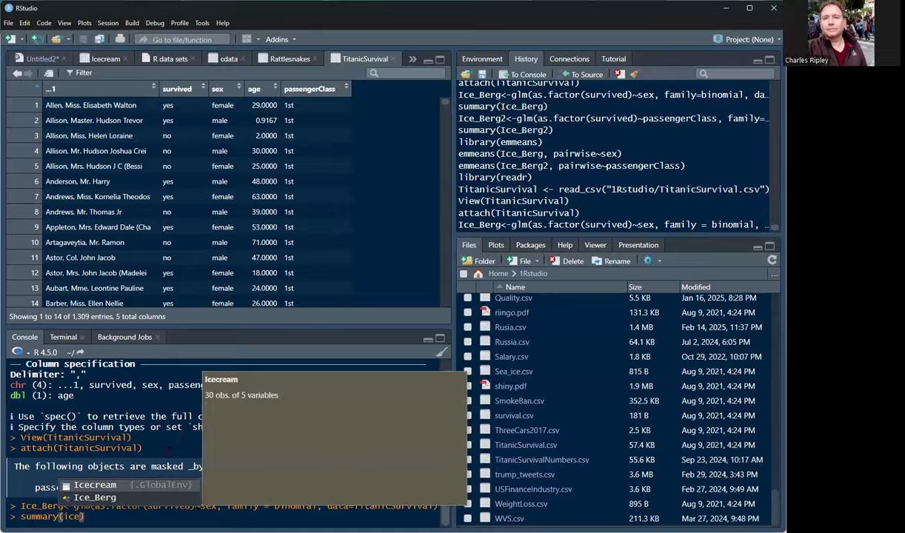
key("Down")
key("Tab")
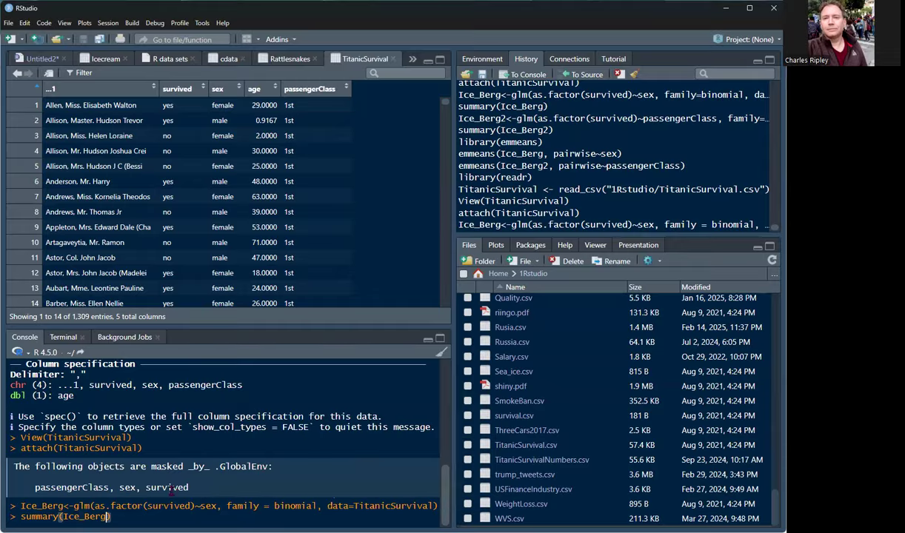
key("Return")
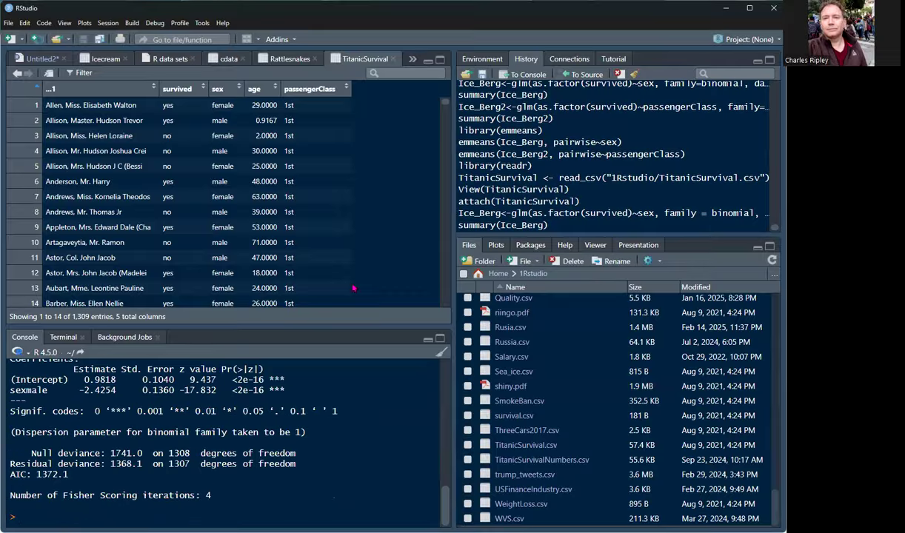
Examine the last rows of the TitanicSurvival data and the model formula in the enlarged summary output
left_click_drag(445, 104, 440, 316)
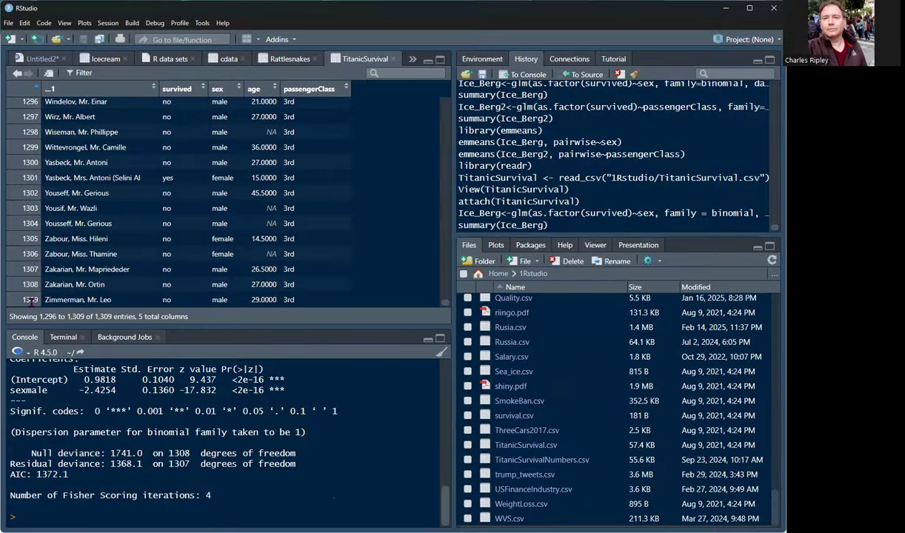
left_click(439, 338)
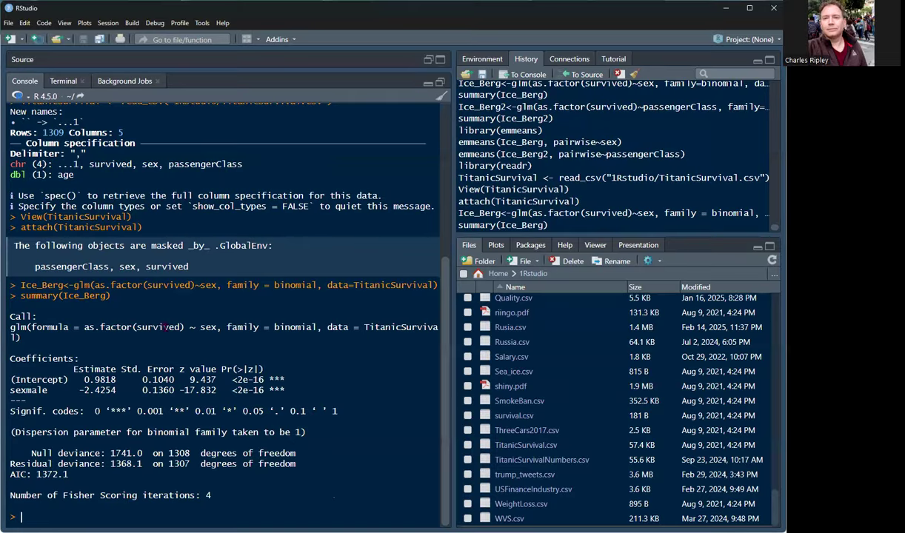
left_click_drag(190, 327, 216, 327)
left_click_drag(84, 327, 184, 327)
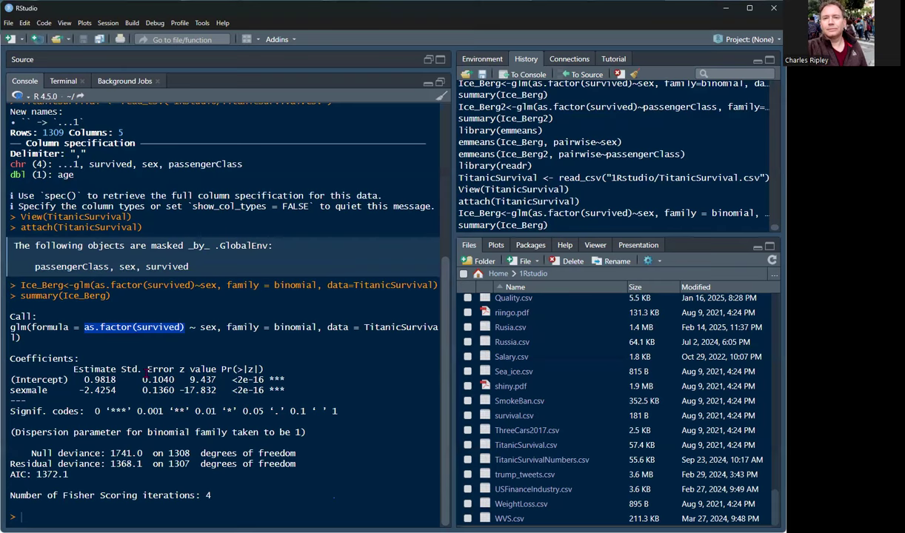
left_click(411, 81)
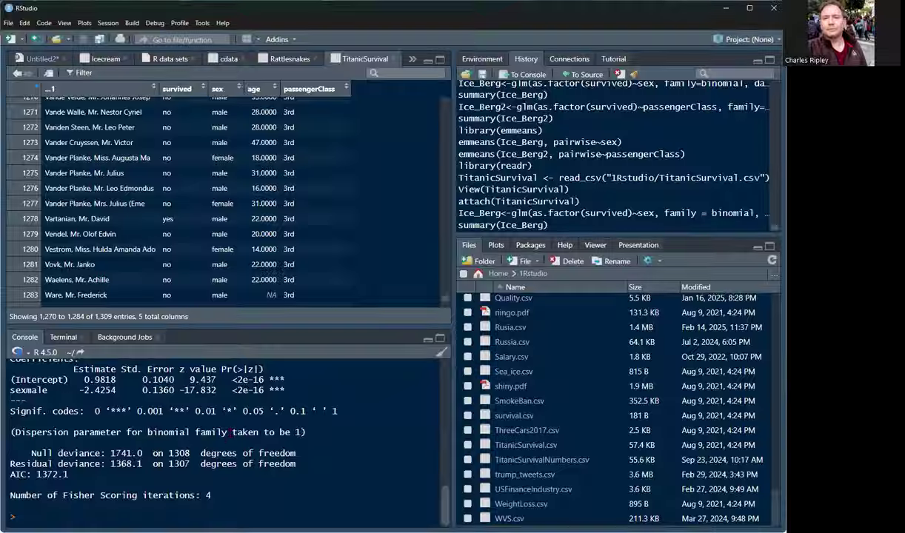
Examine the intercept and the sexmale estimate, z value and significance in the coefficients table
scroll(62, 452, "up", 5)
scroll(66, 450, "down", 2)
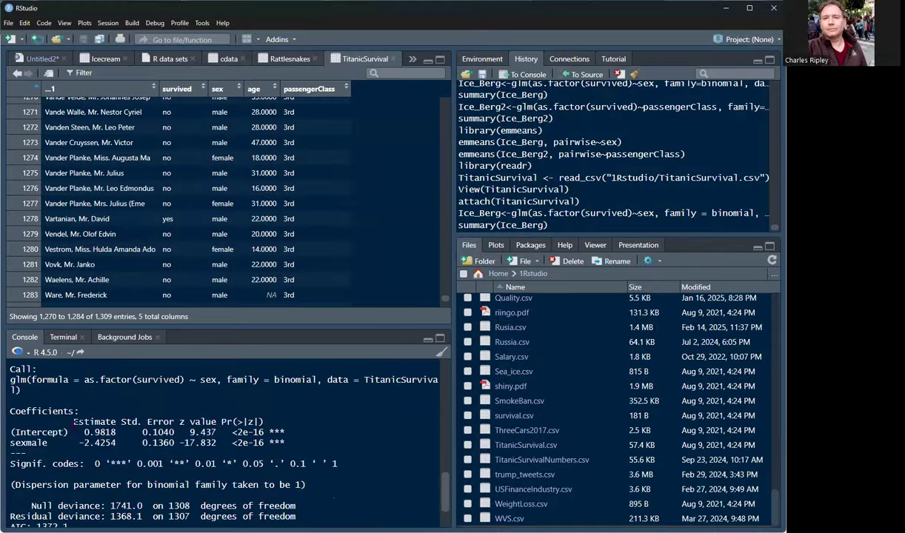
left_click_drag(78, 442, 120, 443)
left_click(83, 432)
left_click_drag(78, 443, 116, 443)
left_click_drag(179, 421, 214, 421)
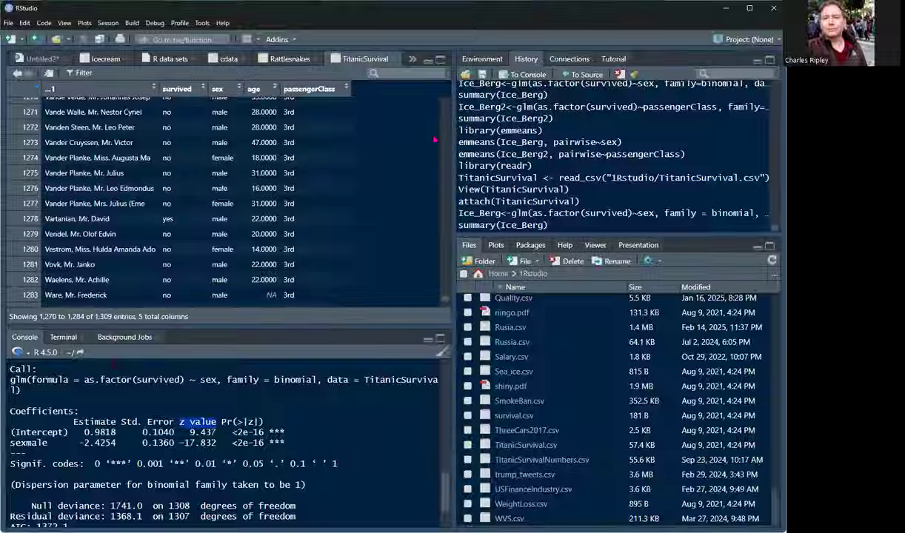
left_click_drag(180, 442, 216, 443)
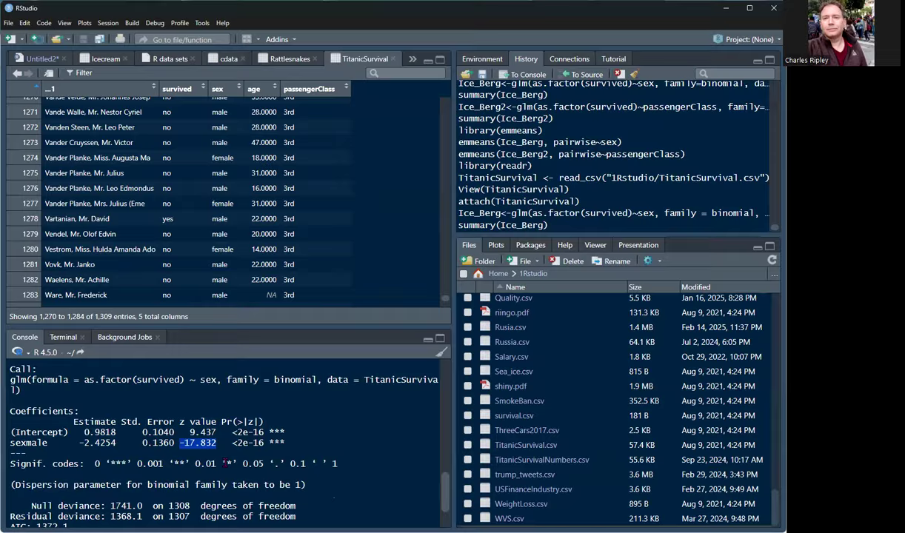
left_click_drag(232, 442, 295, 442)
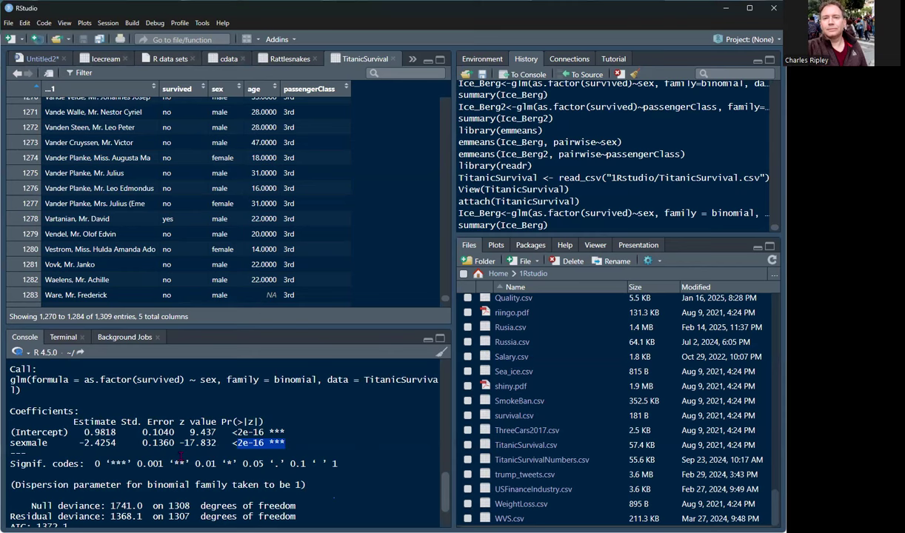
Compare the null deviance with the residual deviance in the model summary
scroll(179, 460, "down", 1)
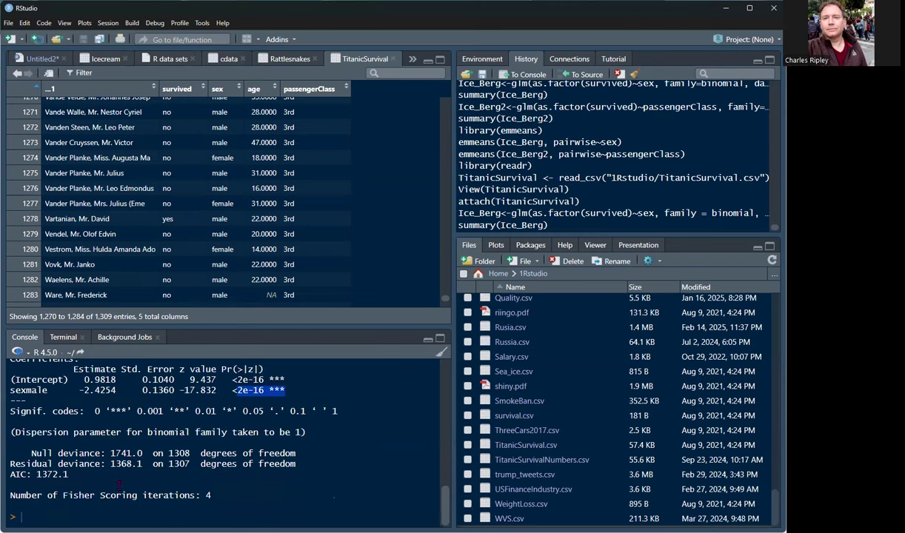
left_click_drag(30, 453, 143, 453)
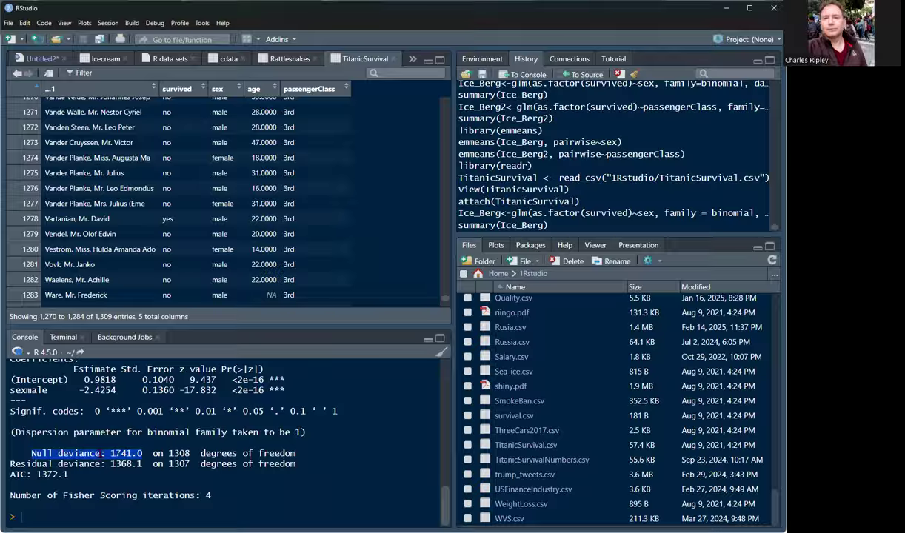
left_click_drag(10, 464, 142, 465)
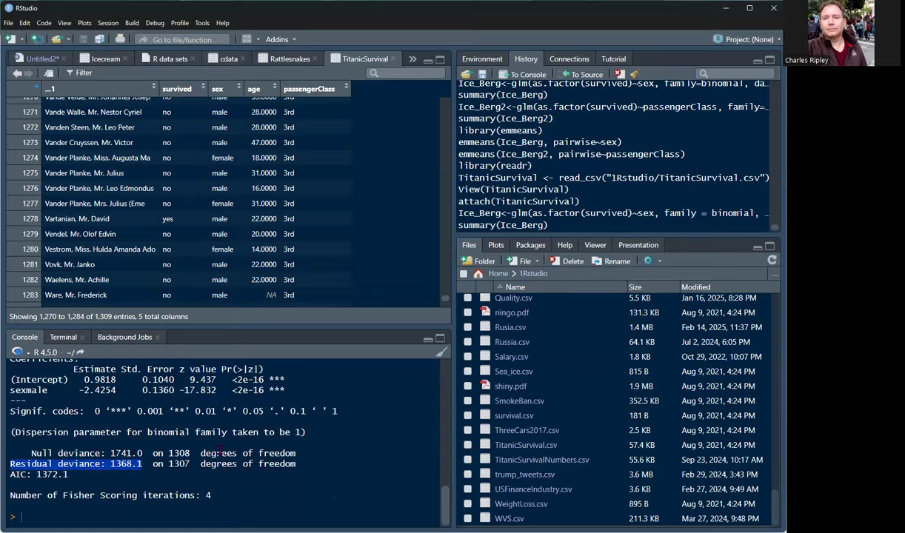
Examine the residual deviance with its degrees of freedom and the Std. Error column in the model summary
left_click_drag(171, 465, 195, 465)
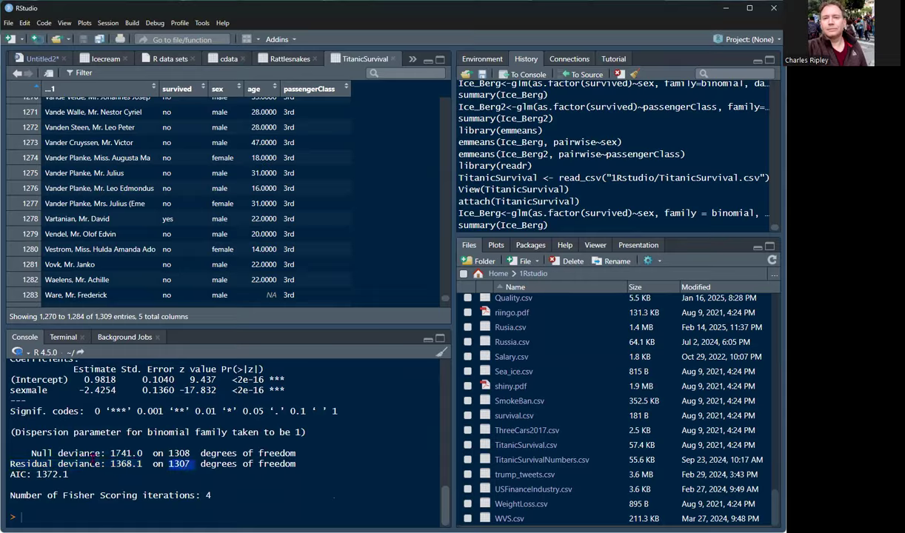
left_click_drag(111, 464, 140, 464)
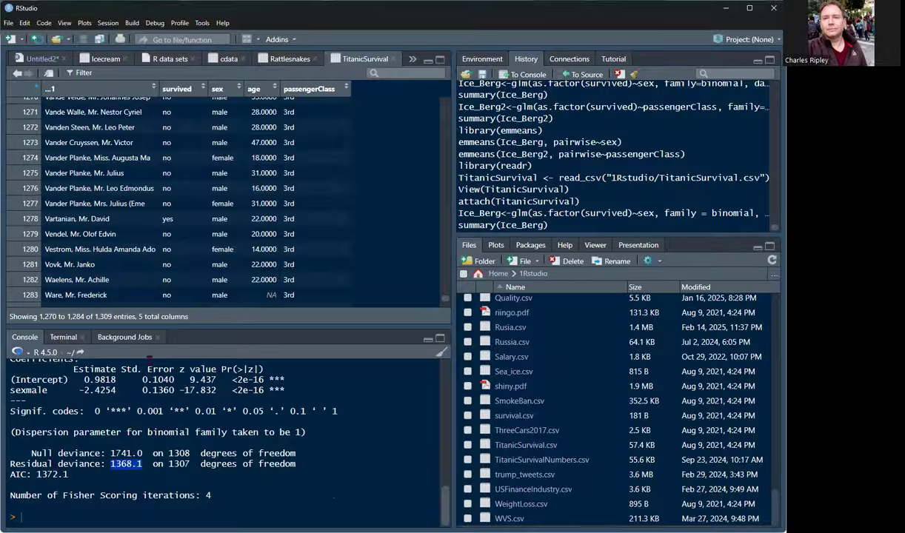
scroll(148, 358, "up", 3)
left_click(168, 426)
double_click(168, 426)
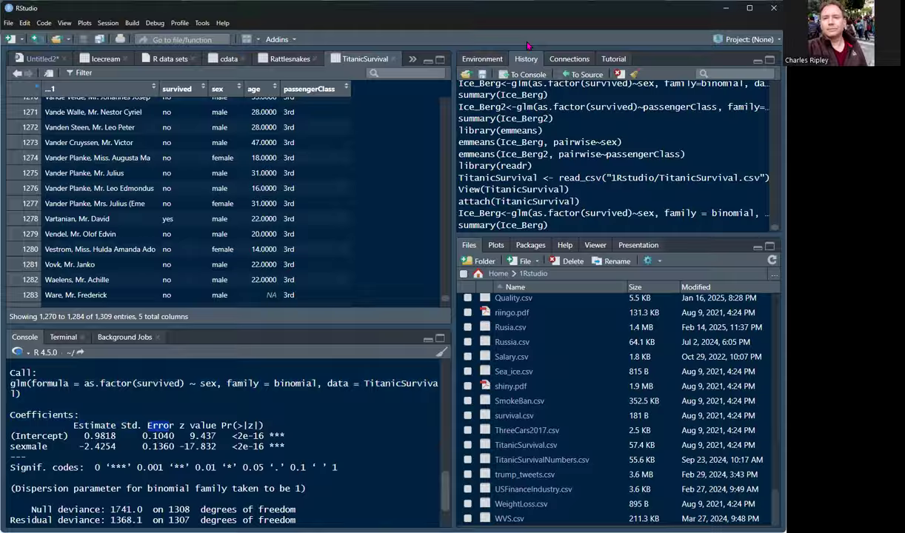
left_click_drag(148, 415, 175, 420)
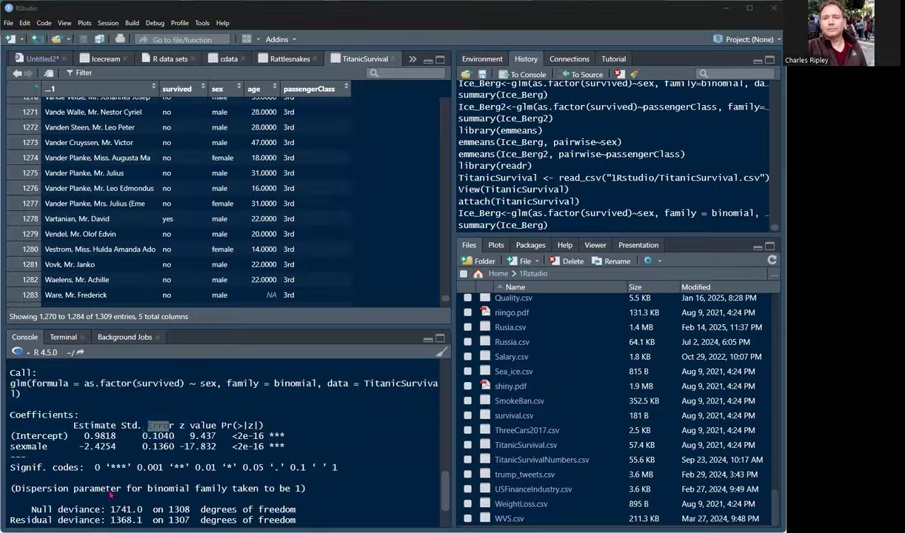
Examine the residual deviance and AIC lines near the end of the model summary
left_click_drag(10, 515, 53, 524)
scroll(427, 474, "down", 1)
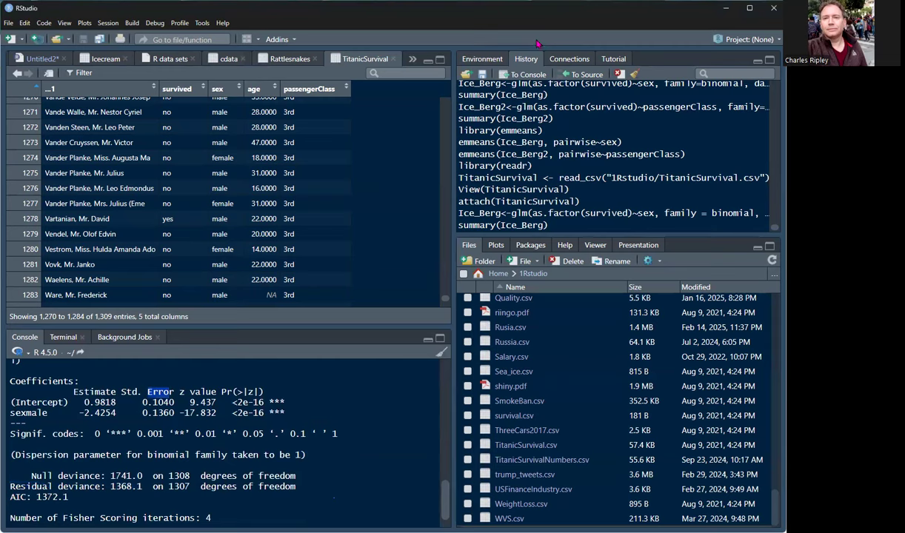
left_click_drag(22, 478, 39, 497)
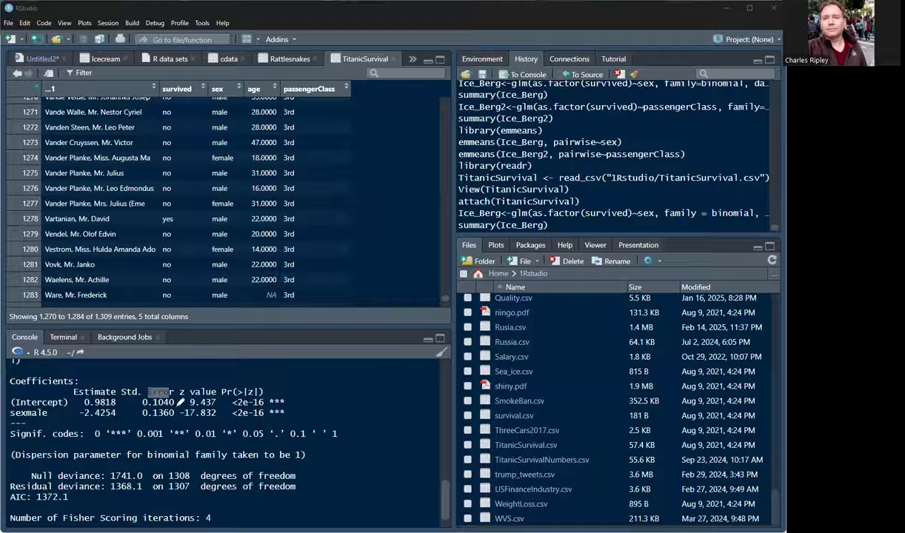
Examine the sexmale row's standard error and z value in the coefficients table, and review the rest of the summary
mouse_move(215, 410)
left_mouse_down()
mouse_move(181, 417)
mouse_move(185, 409)
mouse_move(234, 409)
left_mouse_up()
mouse_move(146, 406)
left_mouse_down()
mouse_move(78, 408)
mouse_move(81, 418)
mouse_move(120, 416)
left_mouse_up()
left_click_drag(46, 406, 33, 415)
scroll(447, 489, "up", 3)
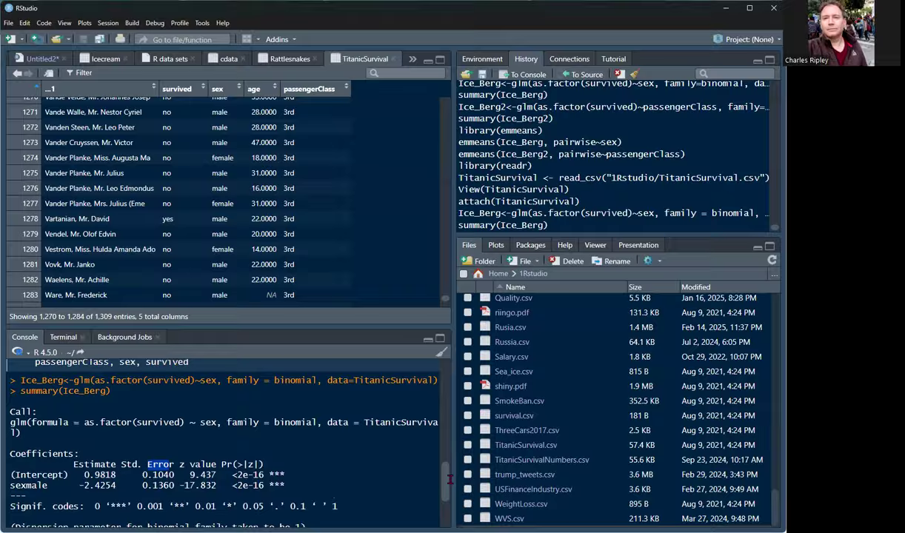
scroll(428, 460, "down", 3)
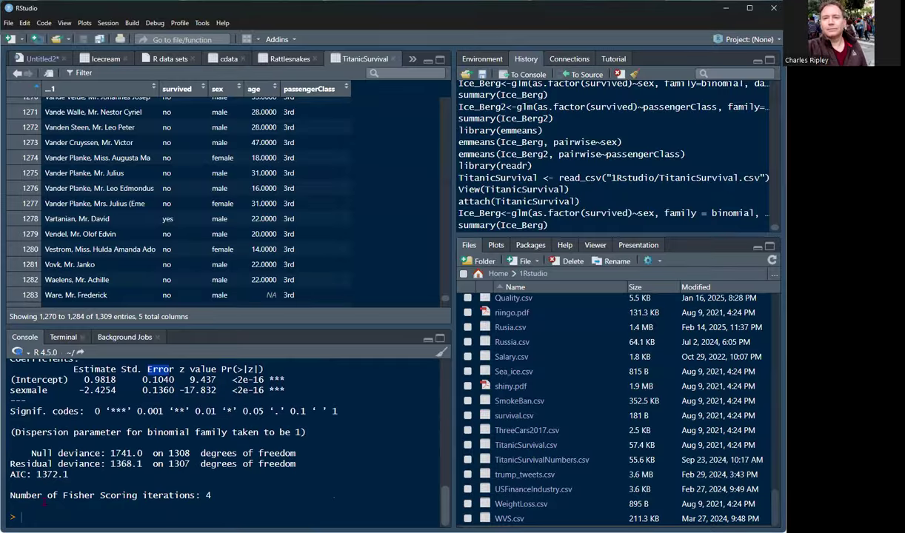
Review the full summary in an enlarged console, and return to the first rows of the restored TitanicSurvival data view
left_click(440, 339)
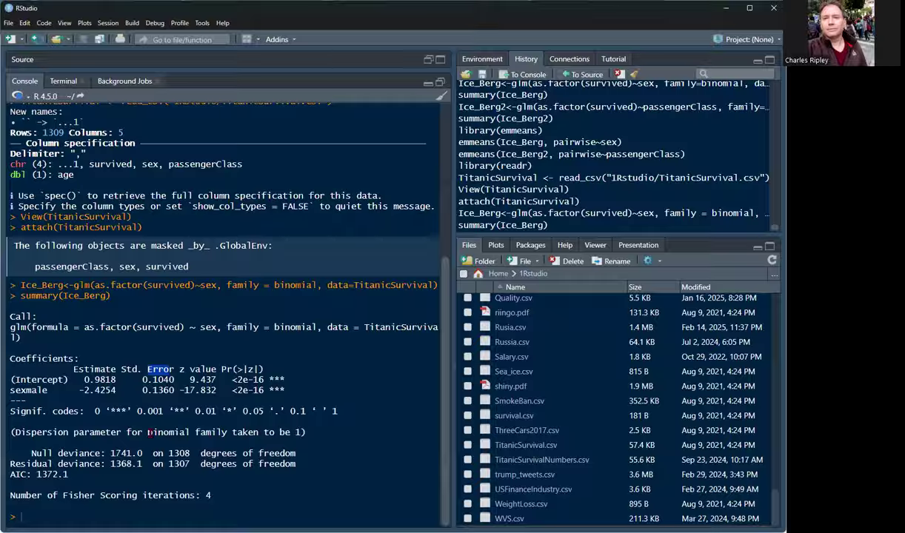
left_click(428, 60)
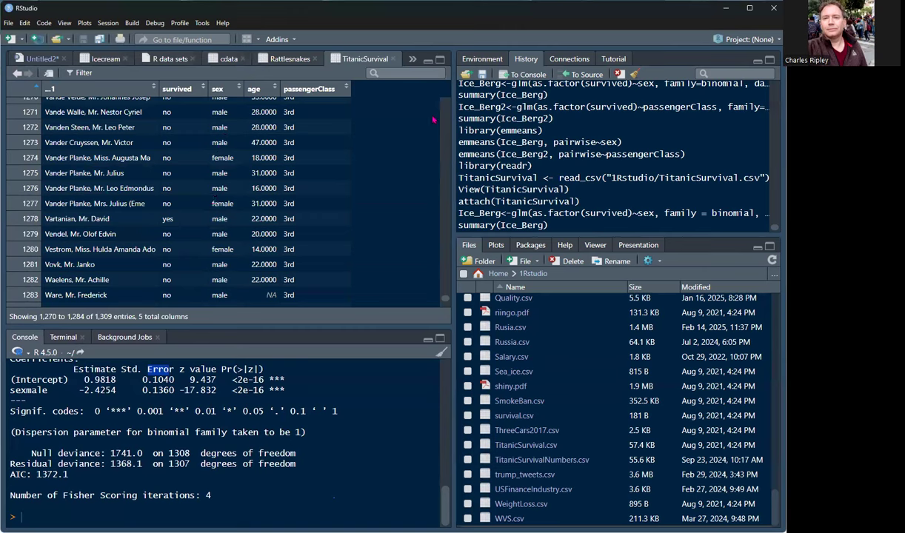
left_click_drag(444, 296, 444, 92)
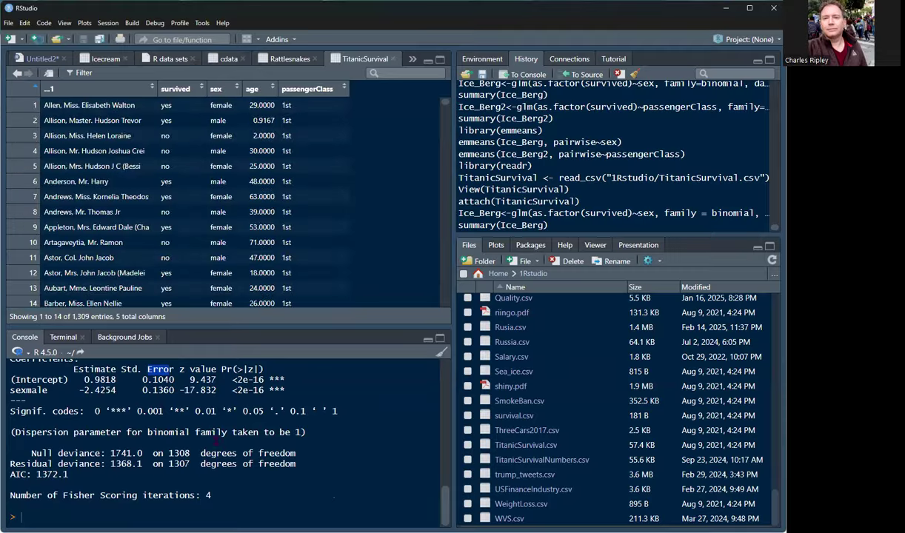
Examine the glm call together with the sexmale term in the coefficients table and mark that term
left_click(37, 517)
scroll(448, 496, "up", 2)
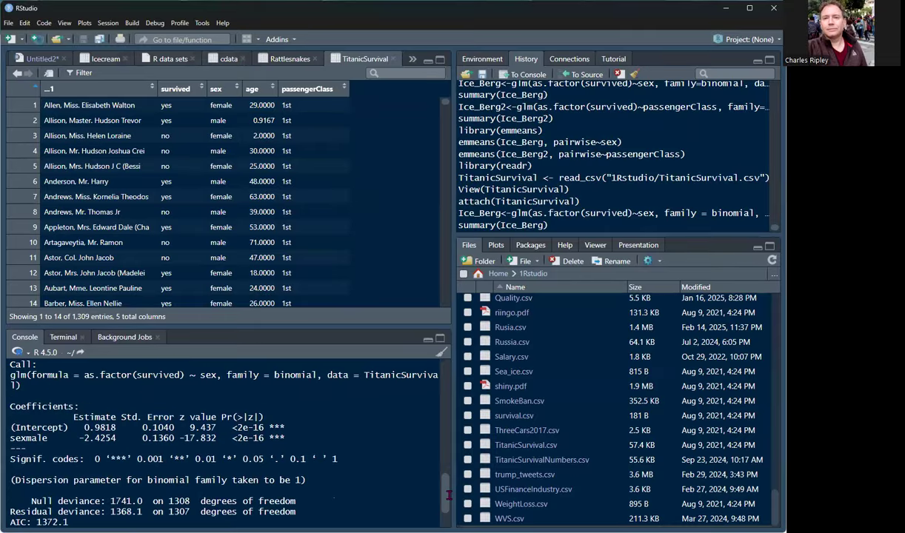
scroll(448, 496, "up", 2)
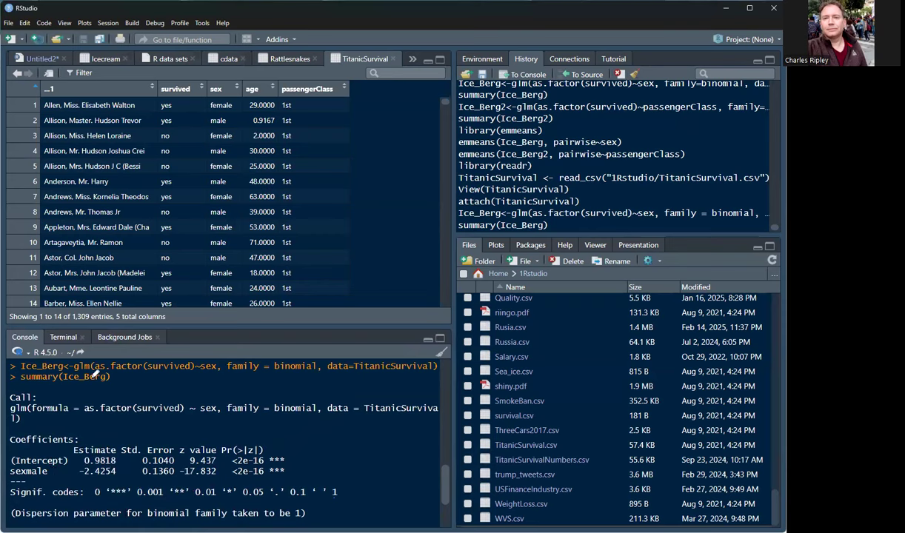
mouse_move(49, 465)
left_mouse_down()
mouse_move(13, 471)
mouse_move(31, 462)
left_mouse_up()
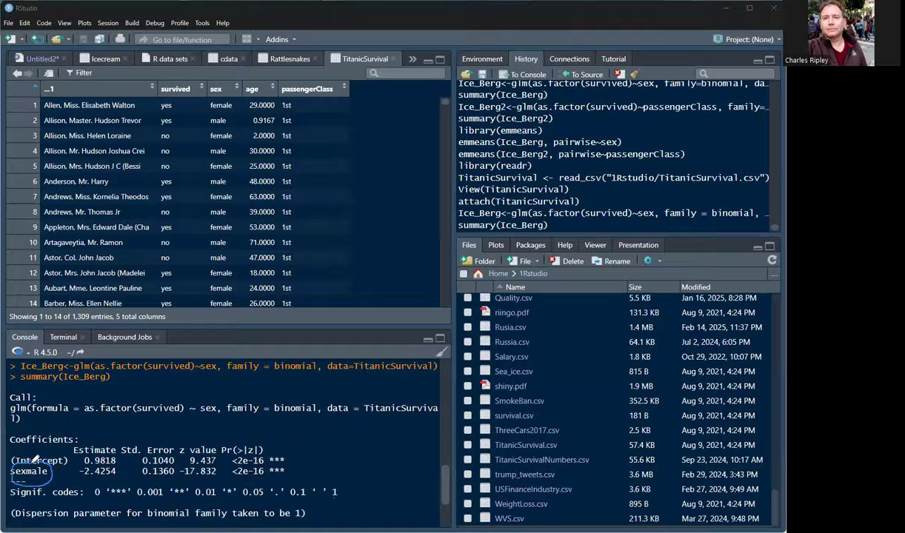